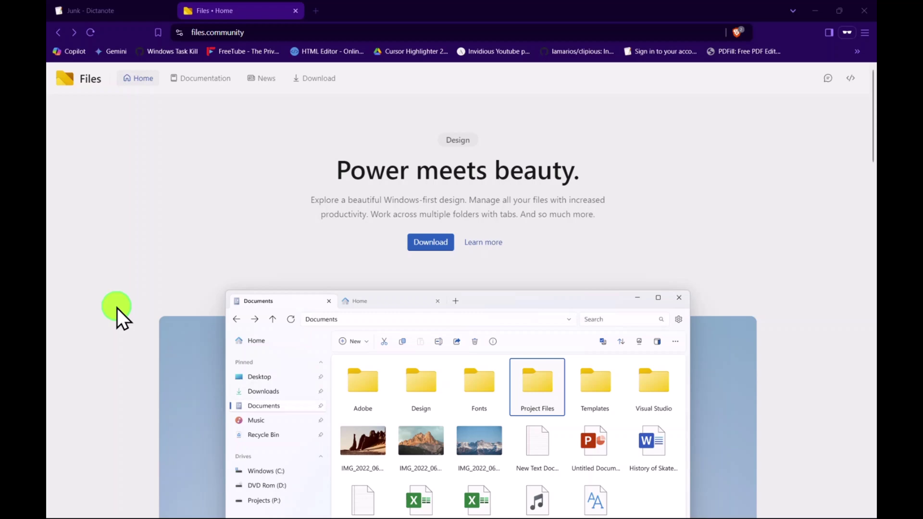
Go from the files.community home page to its Download page in Brave
scroll(118, 308, down, 1)
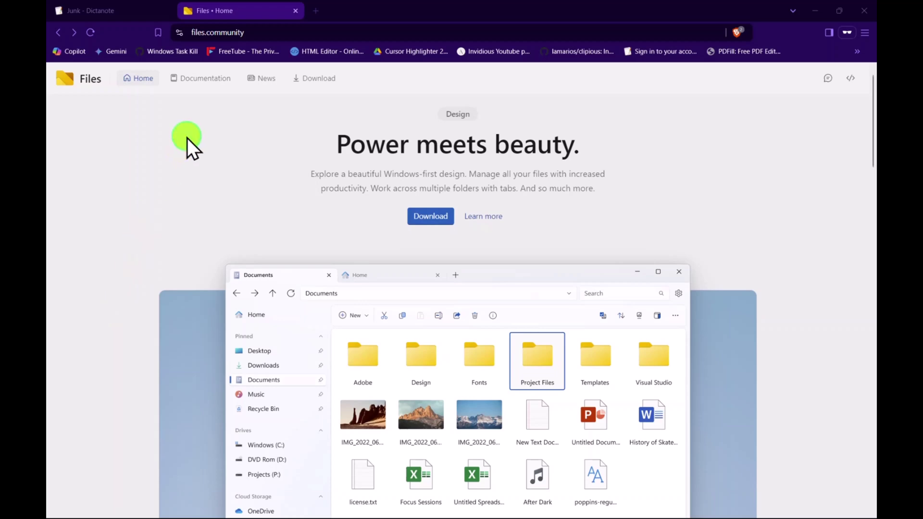
click(209, 32)
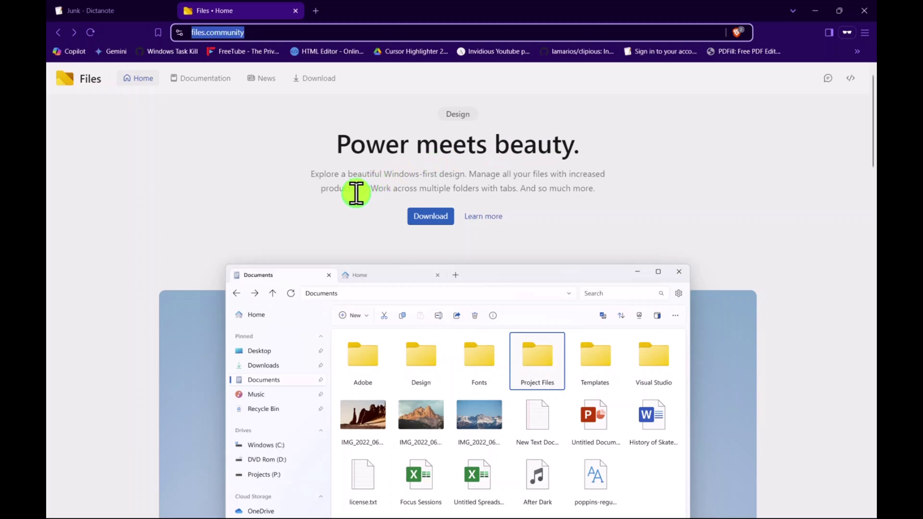
scroll(356, 193, down, 1)
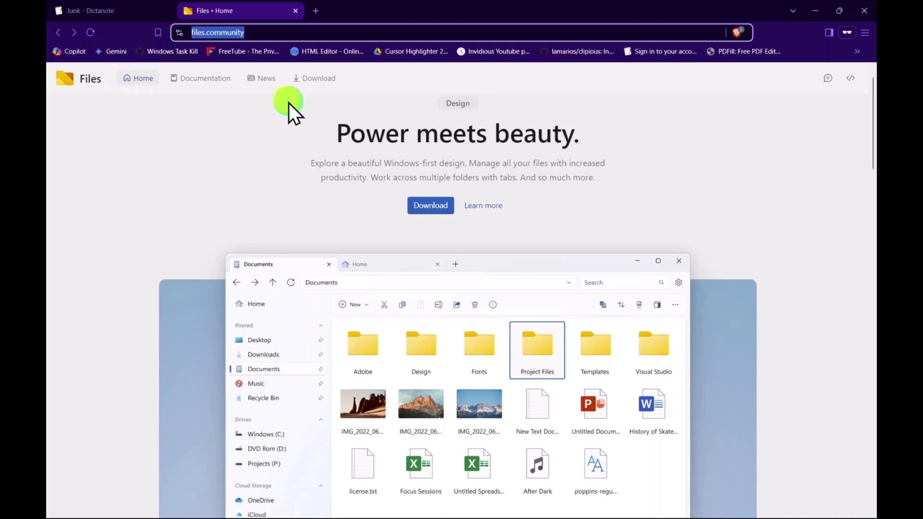
click(424, 206)
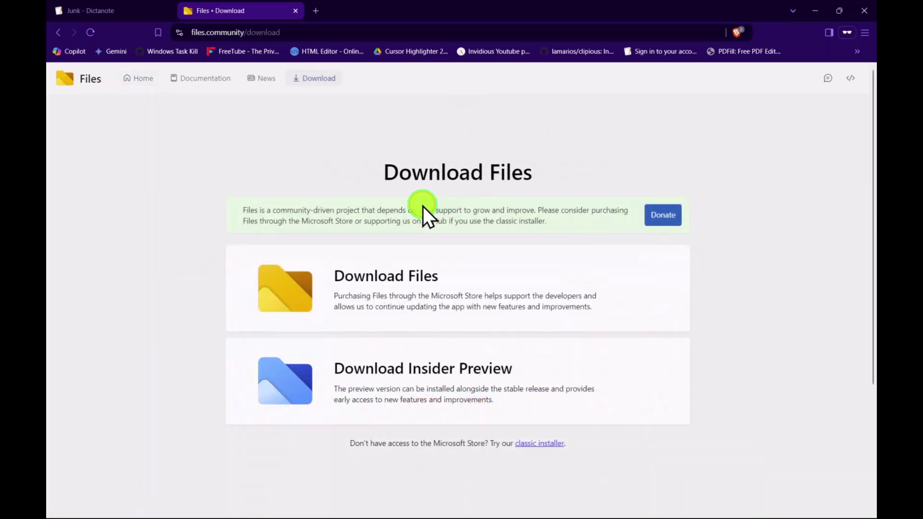
scroll(424, 207, down, 1)
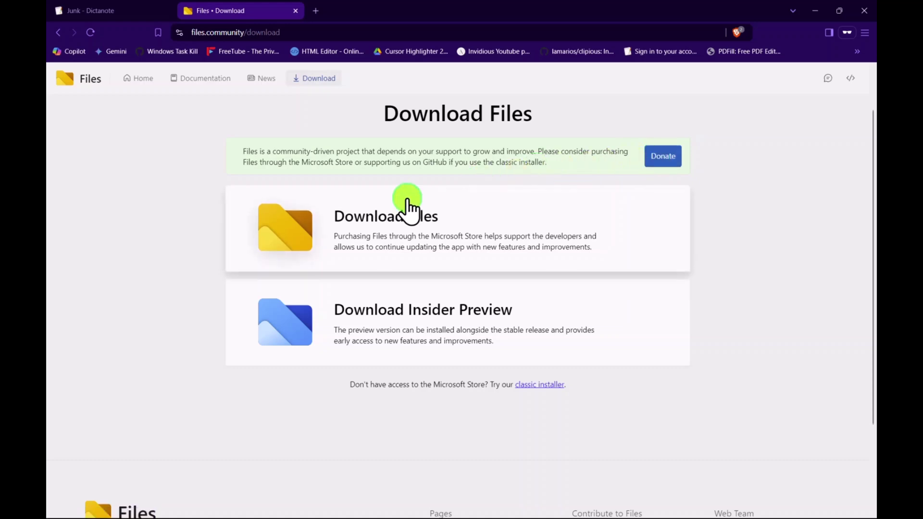
click(392, 215)
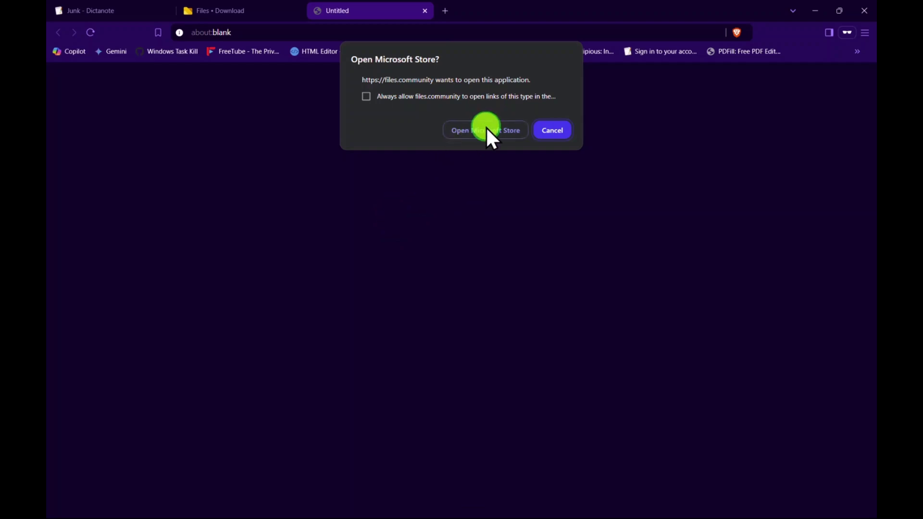
click(551, 130)
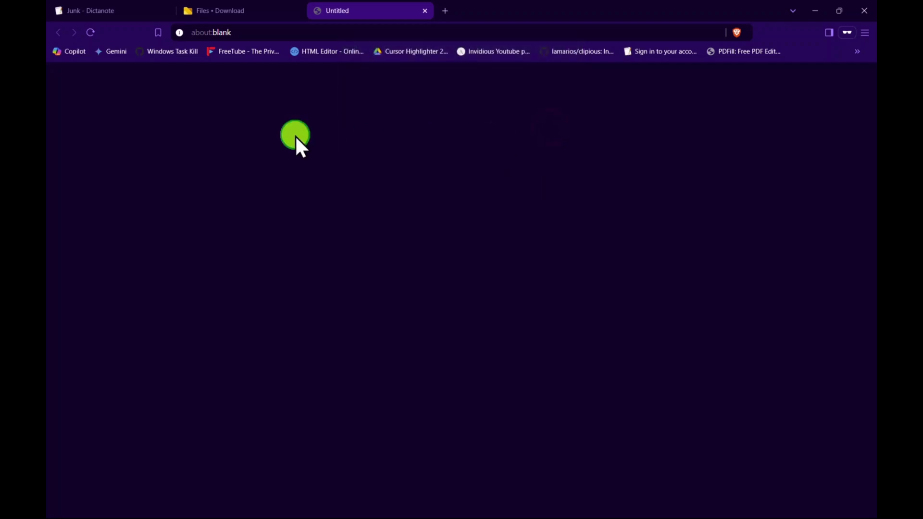
click(424, 11)
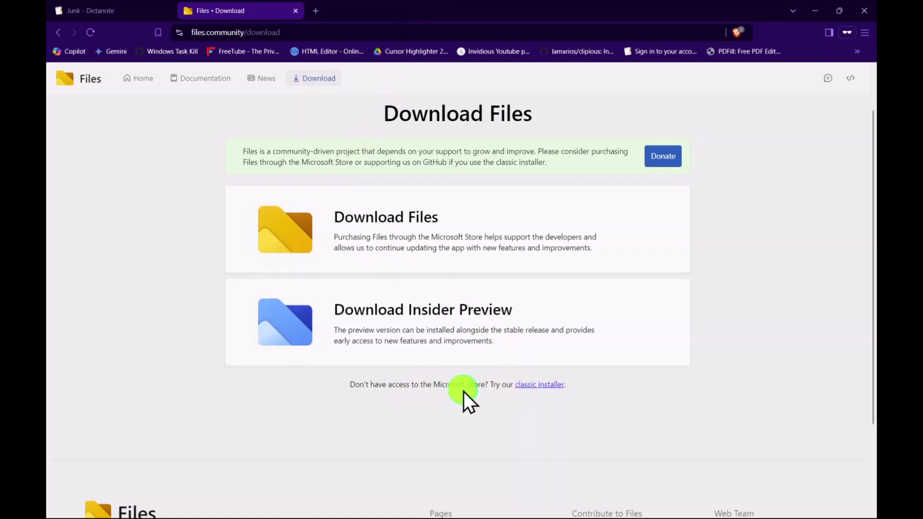
Cancel saving the classic Files installer and minimize Brave to reveal the Files window
click(534, 386)
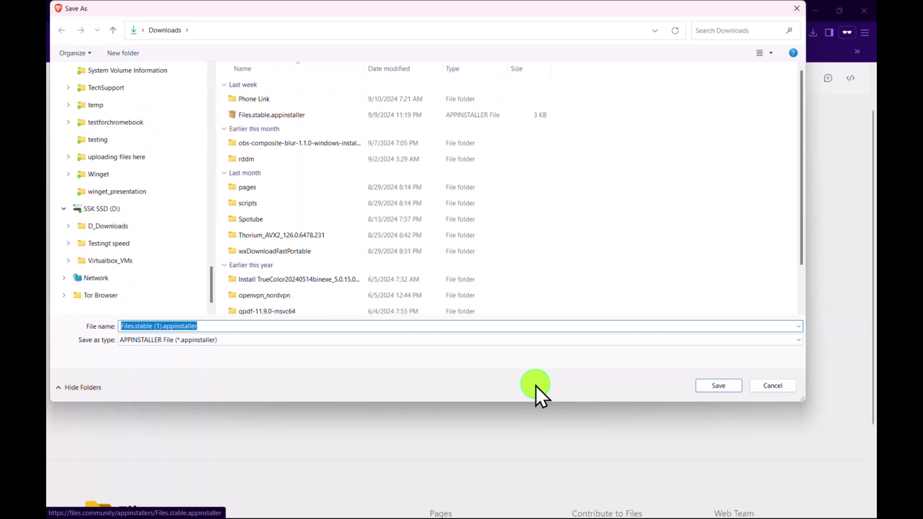
click(770, 386)
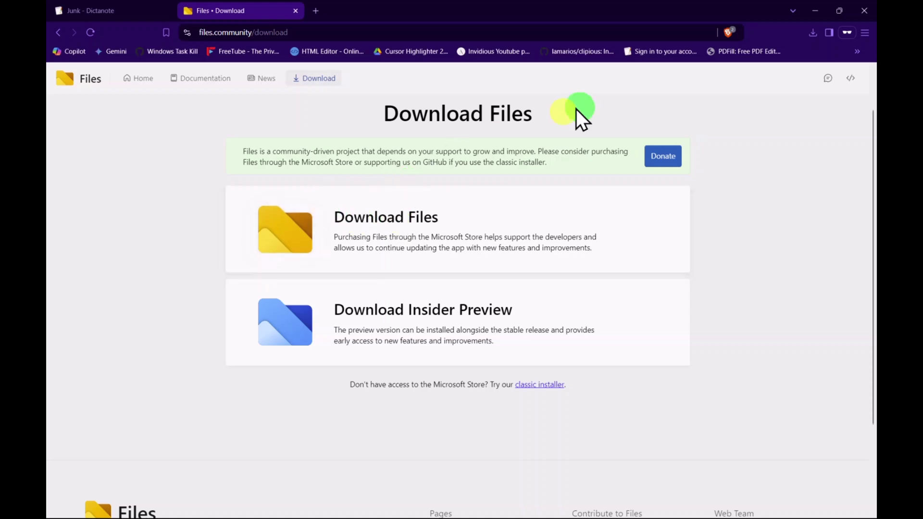
click(814, 11)
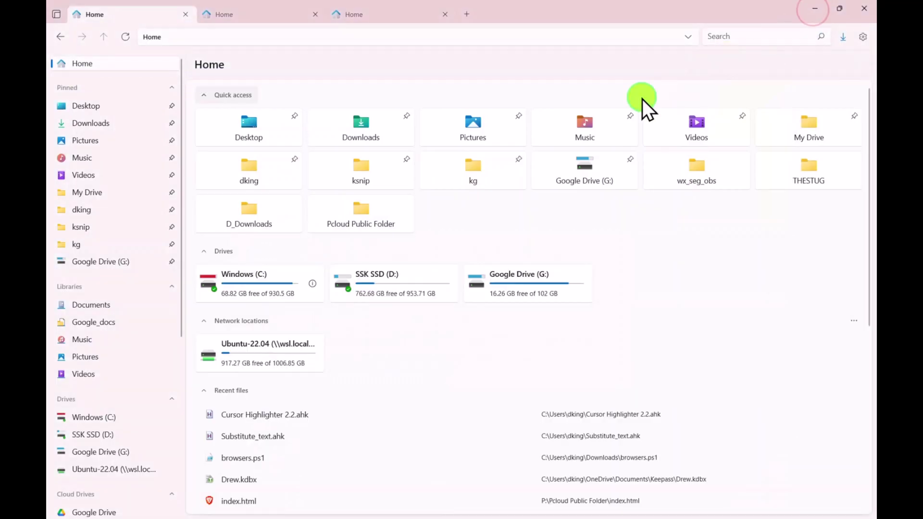
Close the third and second Home tabs, then browse the Home page and sidebar sections
click(445, 15)
click(315, 15)
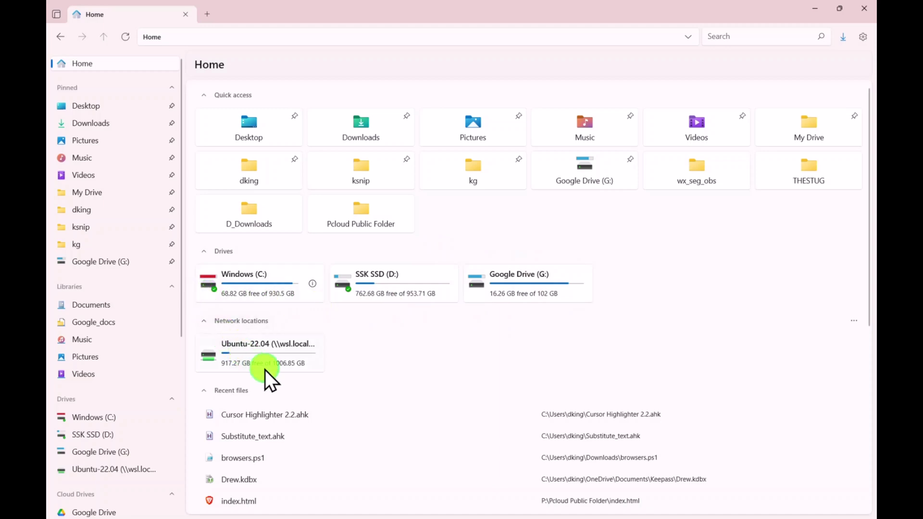
scroll(265, 370, down, 5)
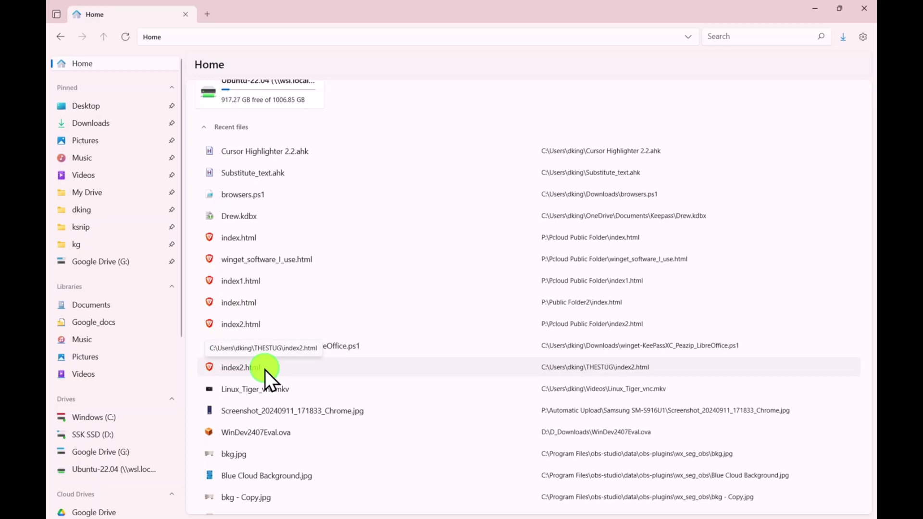
scroll(283, 293, up, 1)
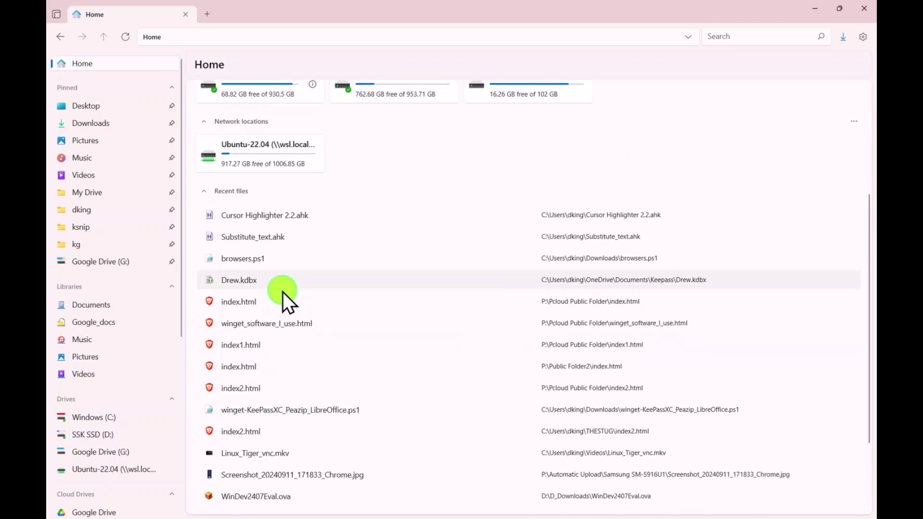
scroll(282, 293, up, 1)
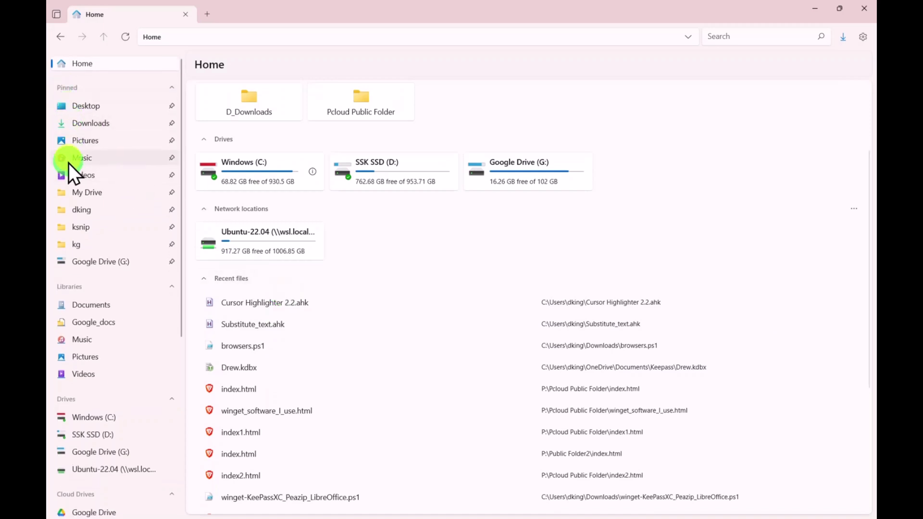
scroll(69, 248, down, 3)
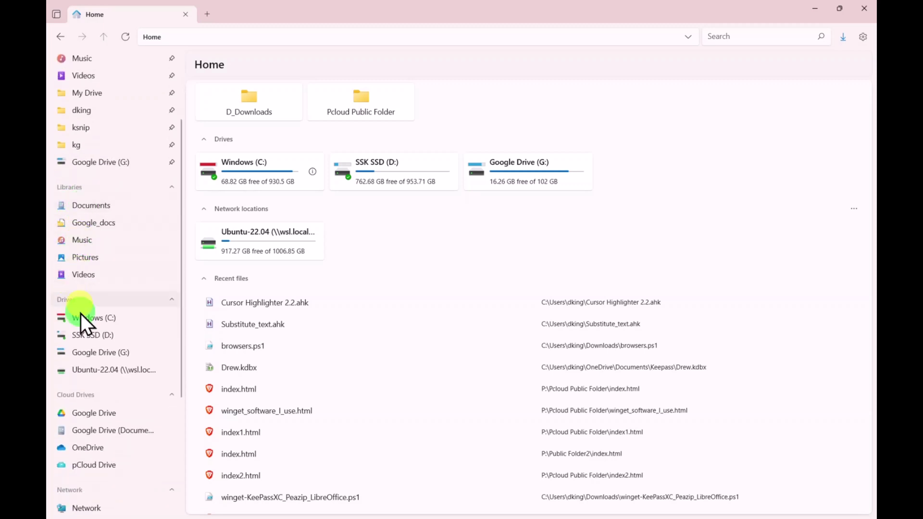
scroll(78, 360, down, 4)
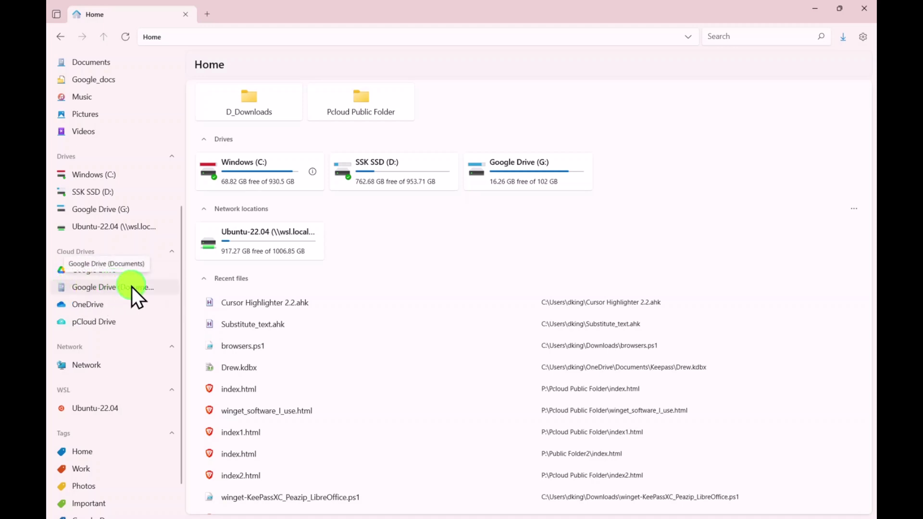
Open Google Drive (Documents) under Cloud Drives and scroll through its 240 items
click(81, 287)
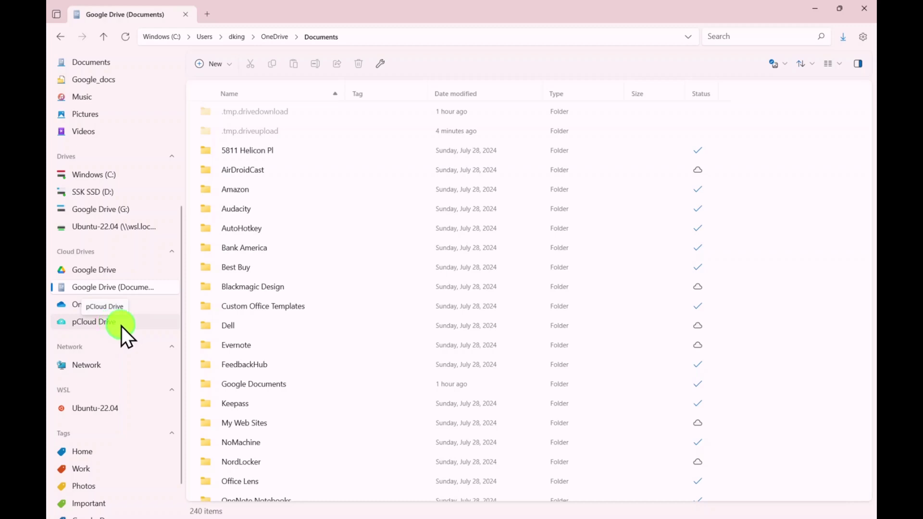
scroll(113, 386, down, 1)
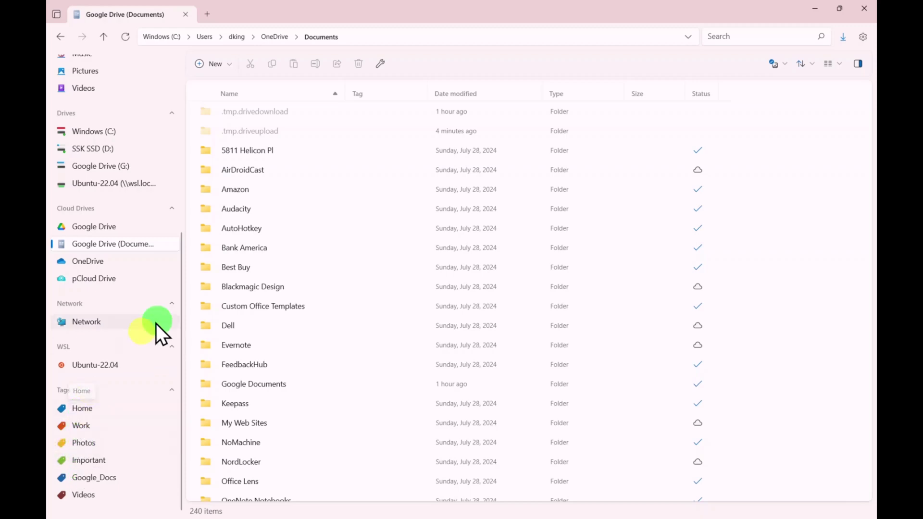
Create a pink tag named TFS in Settings > Tags, then close Settings
click(862, 38)
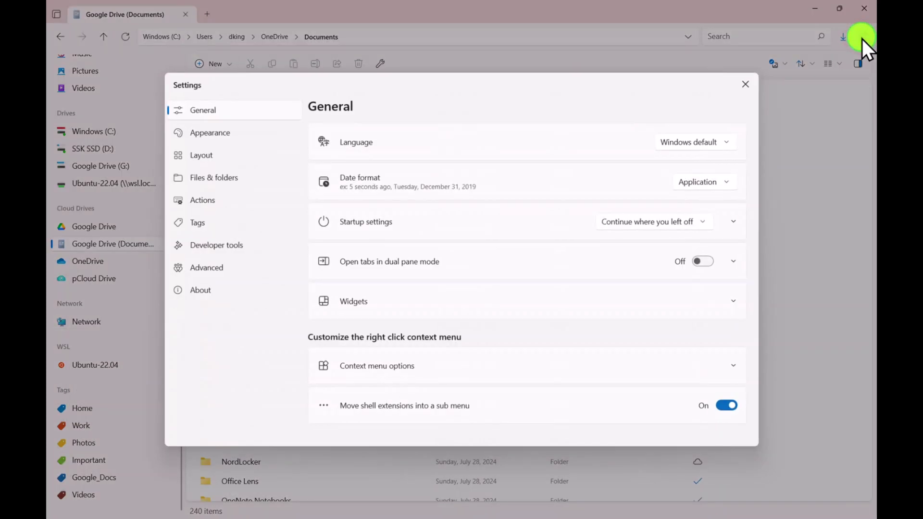
click(202, 222)
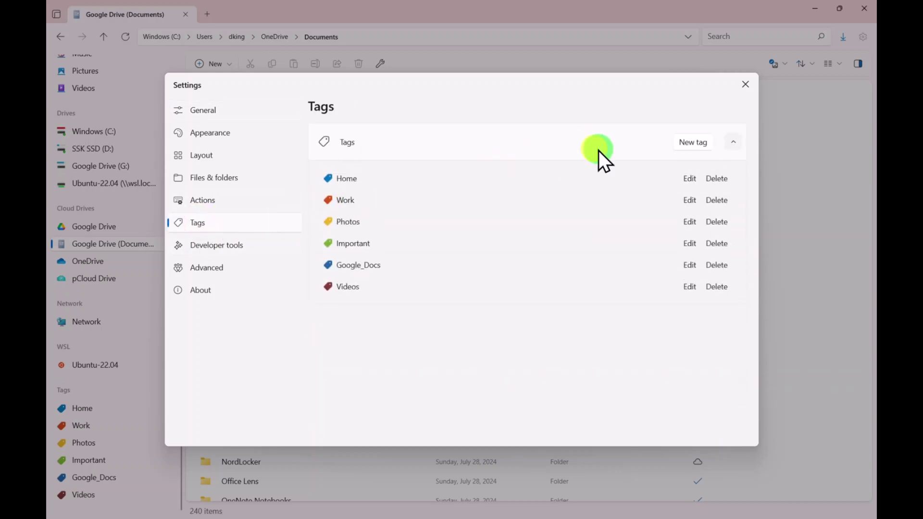
click(693, 143)
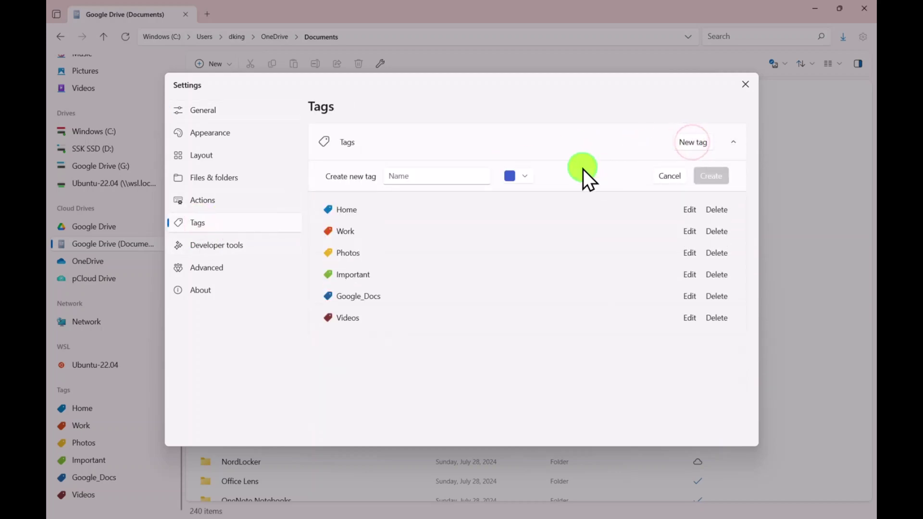
click(524, 177)
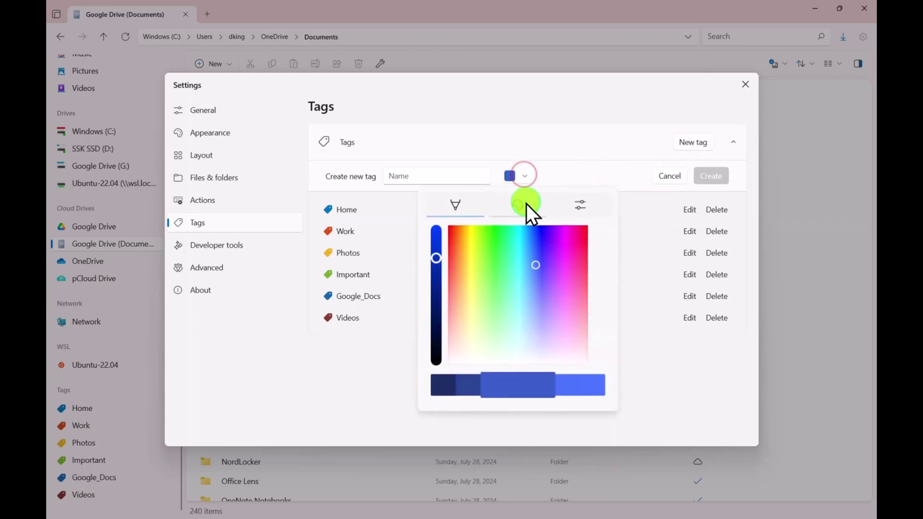
click(566, 269)
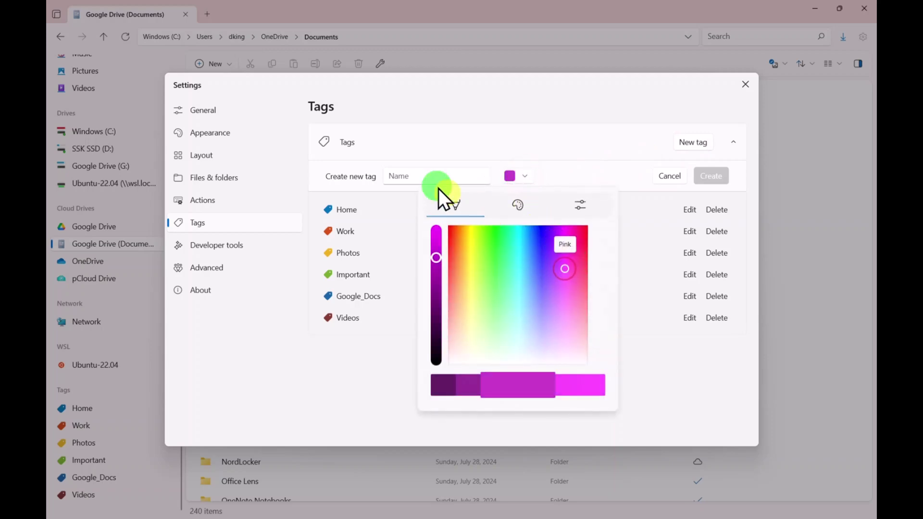
click(421, 176)
click(422, 177)
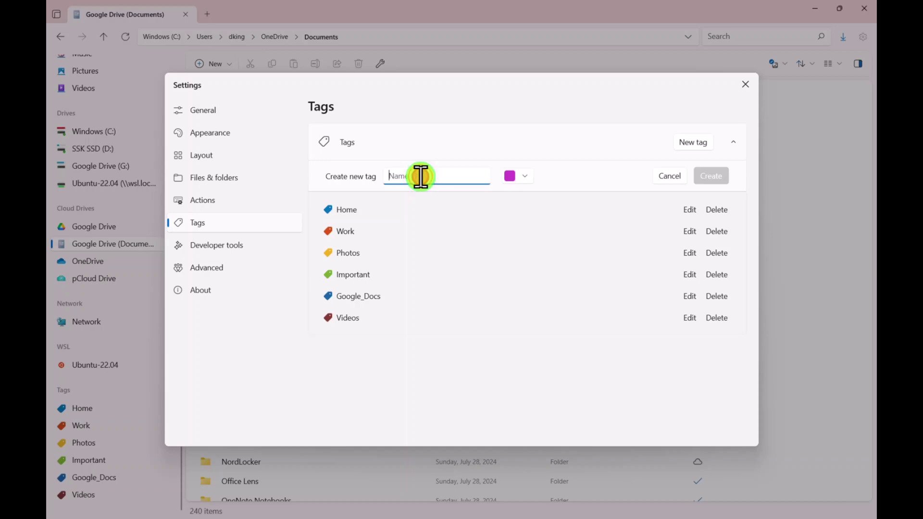
text(TFS)
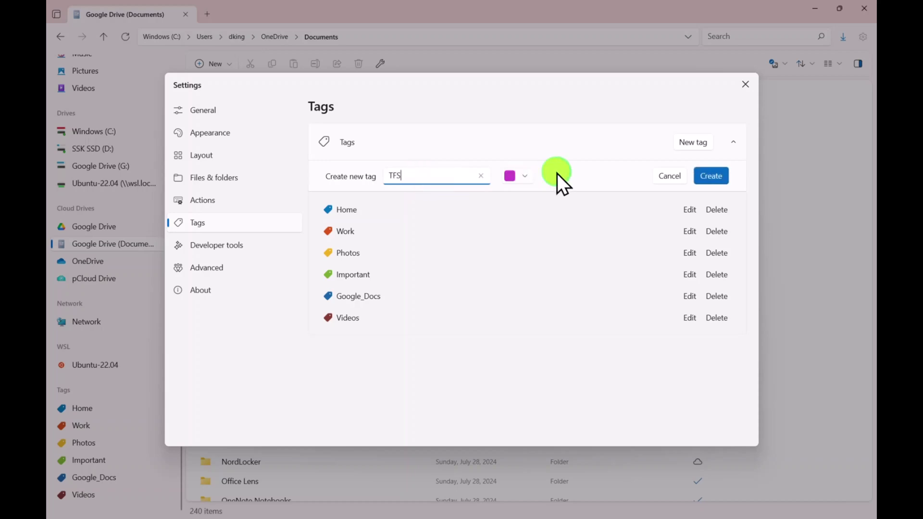
click(704, 173)
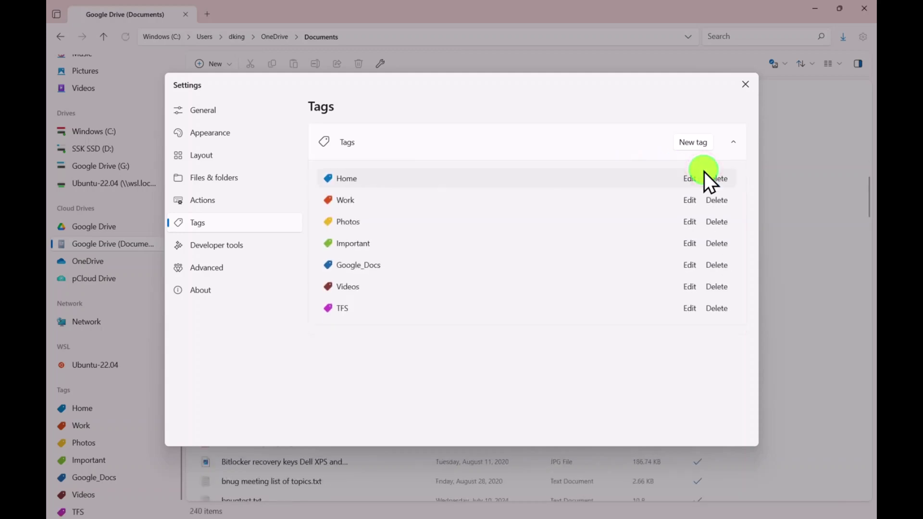
click(746, 85)
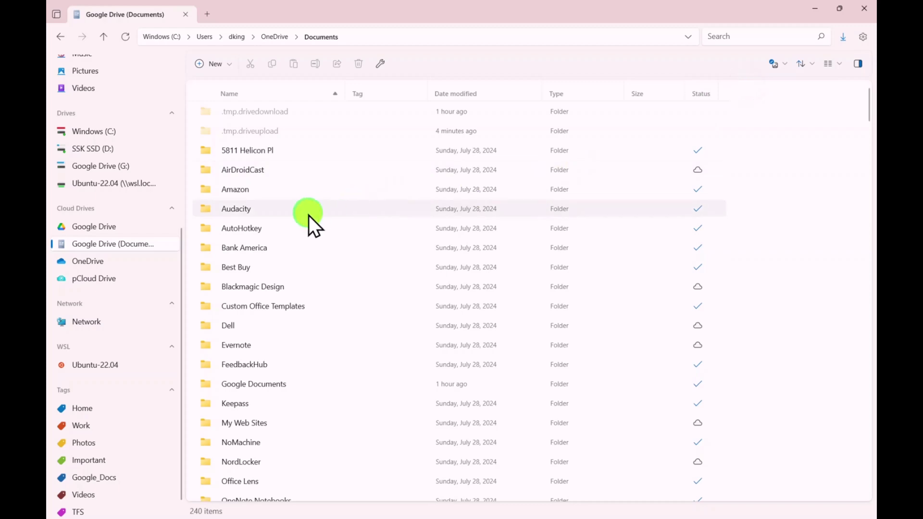
Open the pinned user home folder on C: and select speedtest.ps1
scroll(149, 173, up, 3)
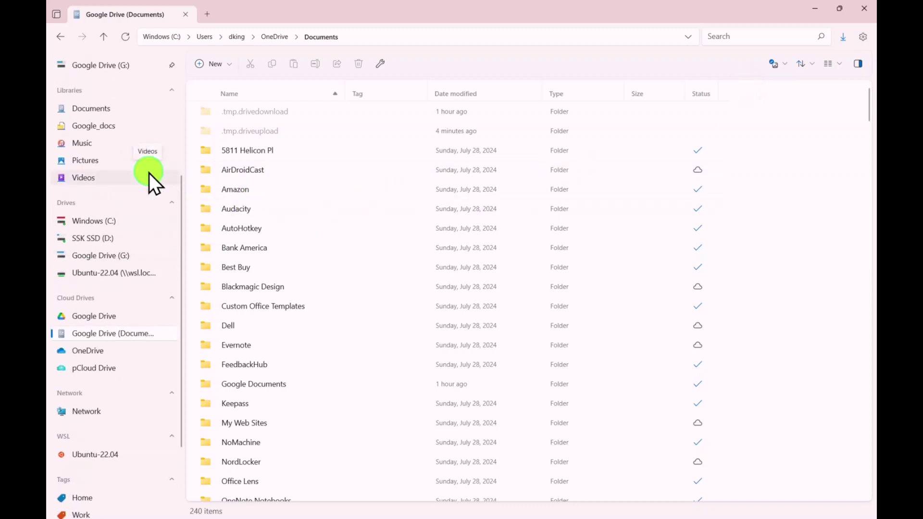
scroll(149, 173, up, 4)
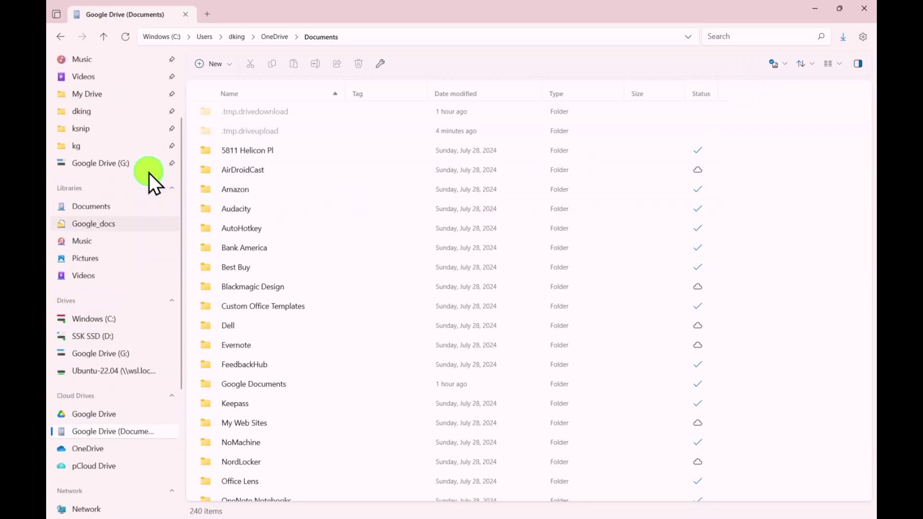
click(76, 115)
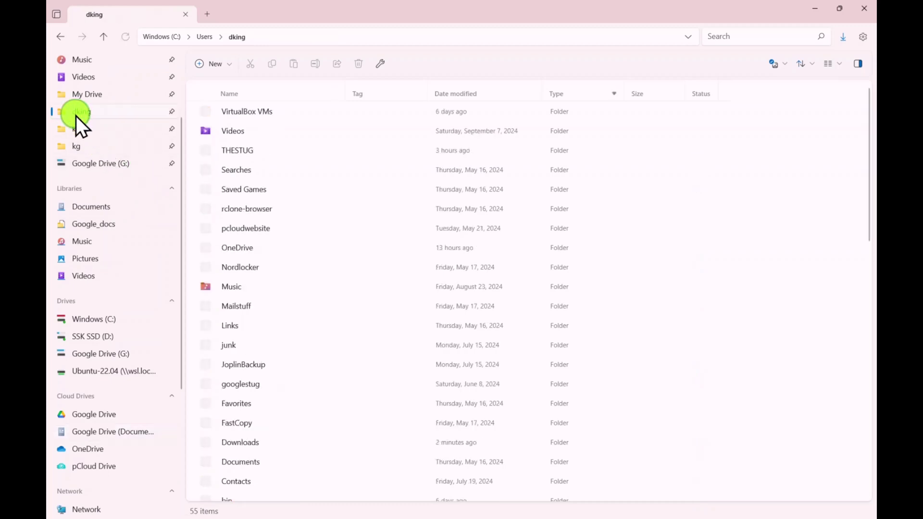
scroll(236, 290, down, 5)
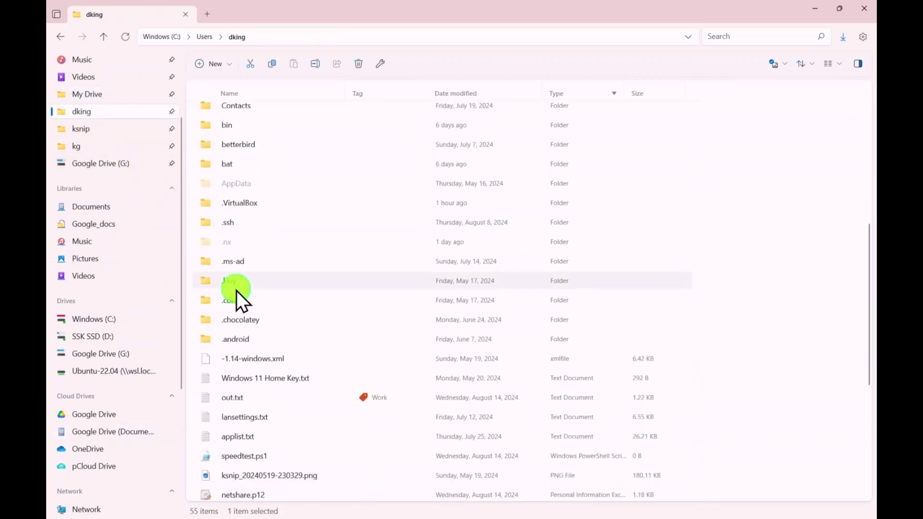
scroll(237, 291, down, 2)
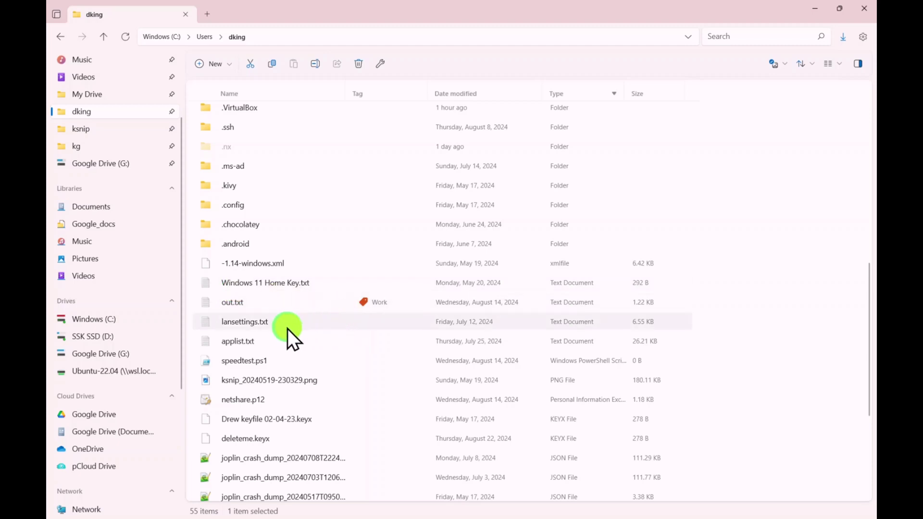
scroll(281, 328, down, 1)
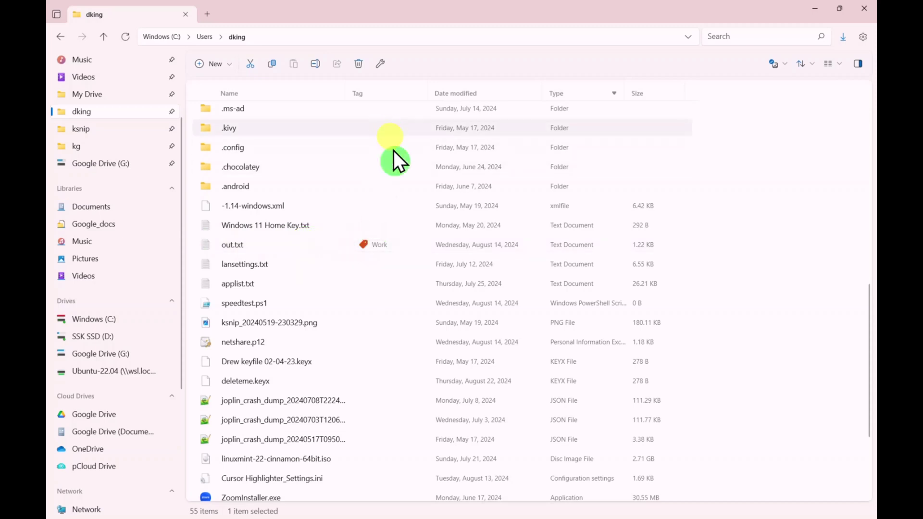
scroll(408, 312, down, 1)
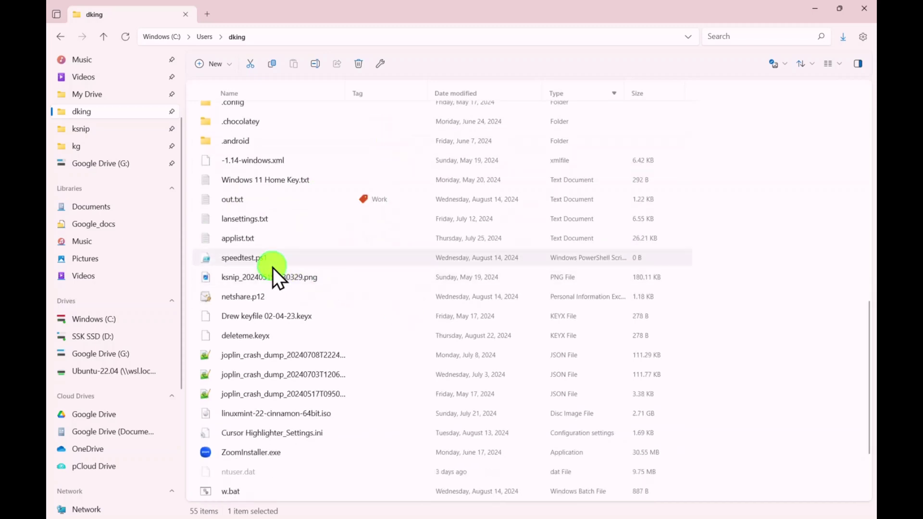
click(260, 259)
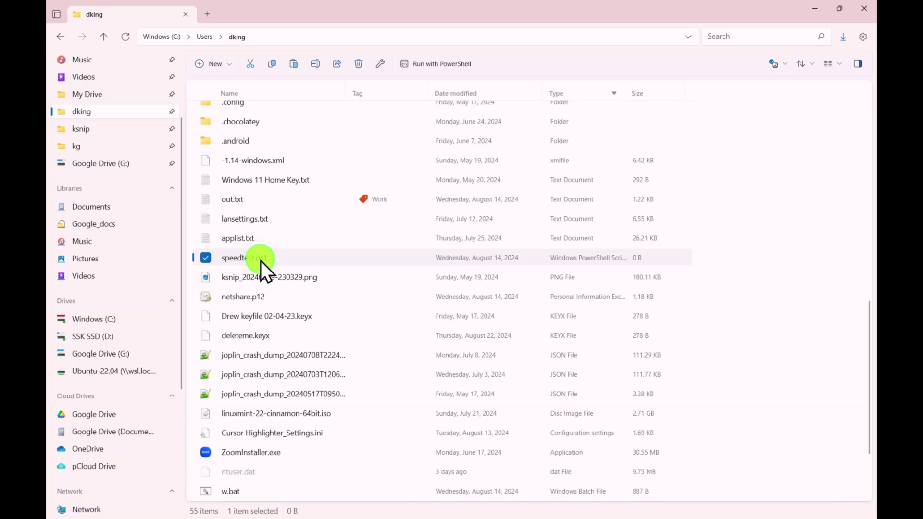
Apply the TFS tag to speedtest.ps1 through Edit tags in its context menu
right_click(301, 257)
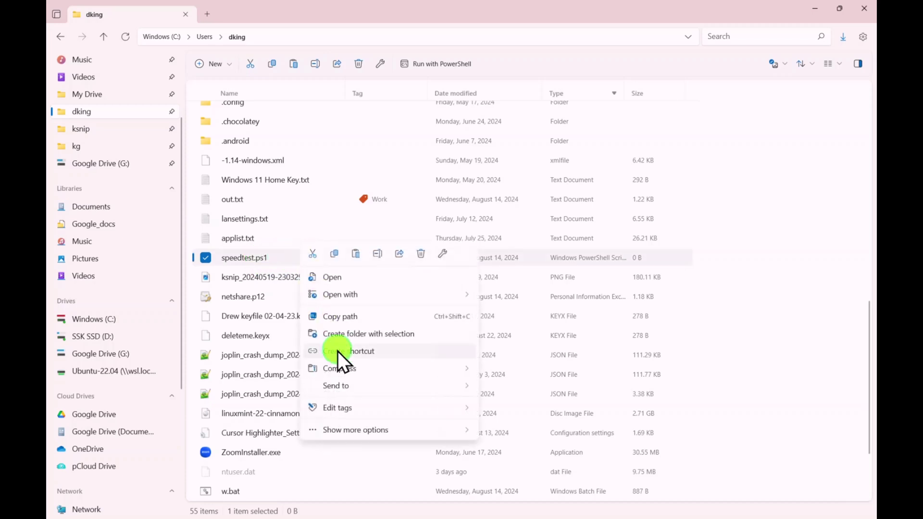
click(371, 409)
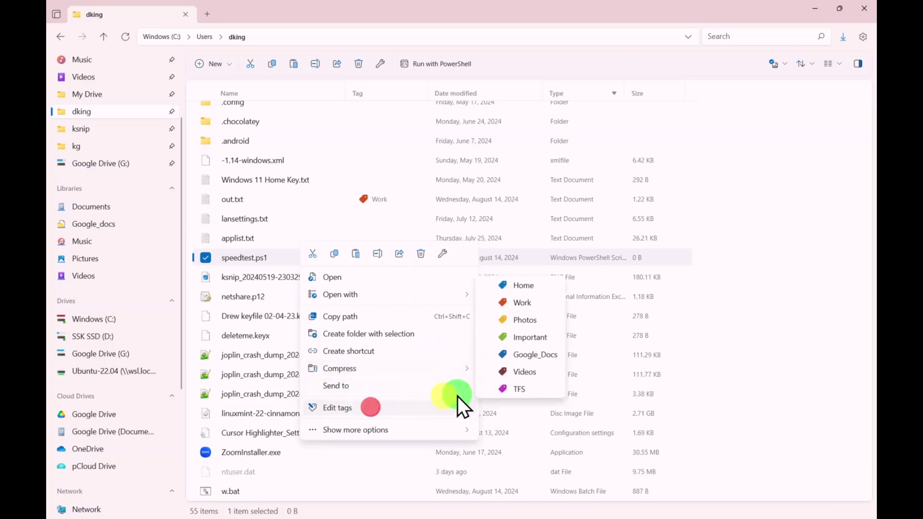
click(518, 391)
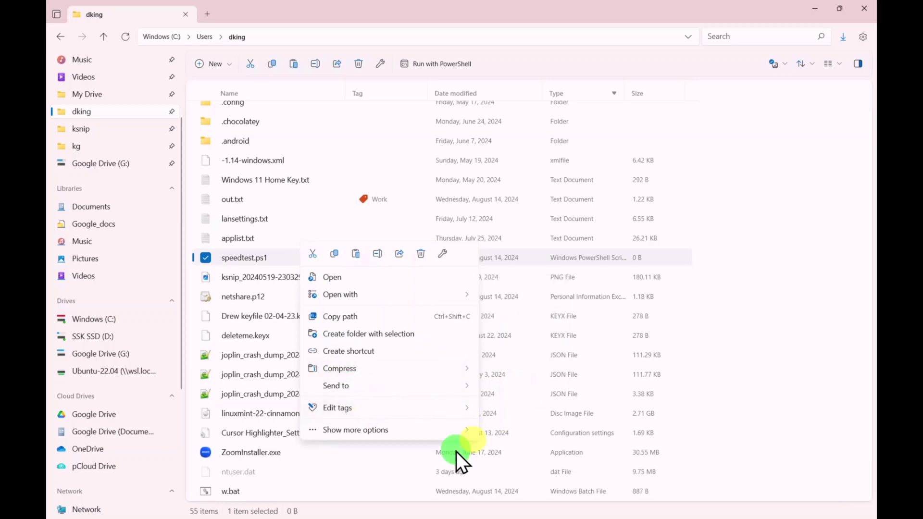
click(418, 462)
Filter by the TFS tag in the sidebar, listing speedtest.ps1 as its only file
scroll(105, 464, down, 4)
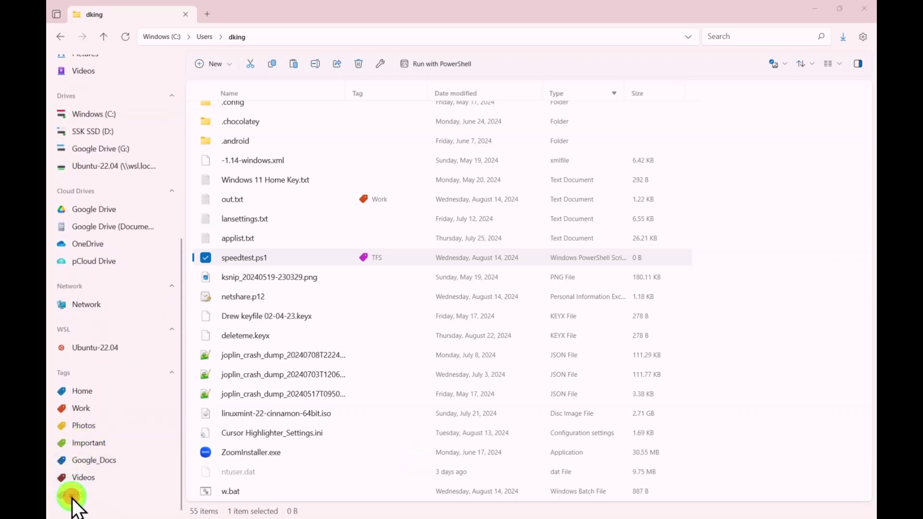
click(68, 495)
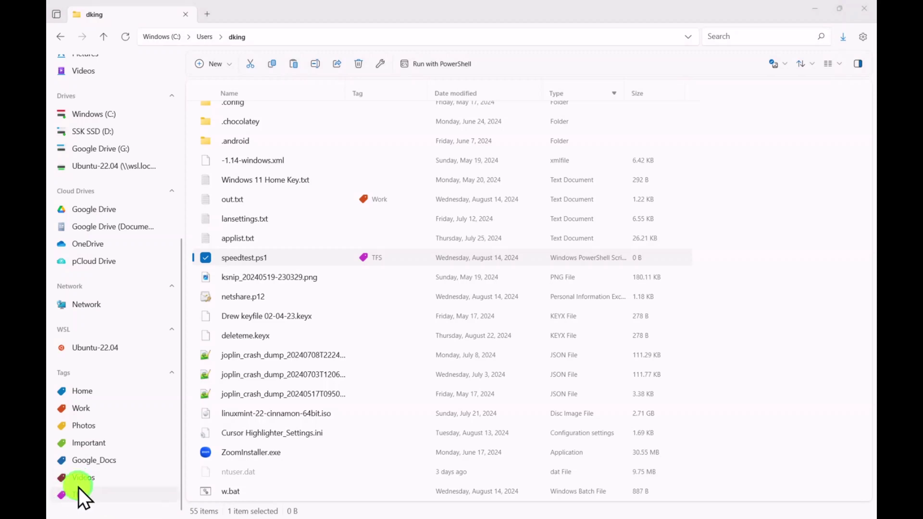
click(85, 472)
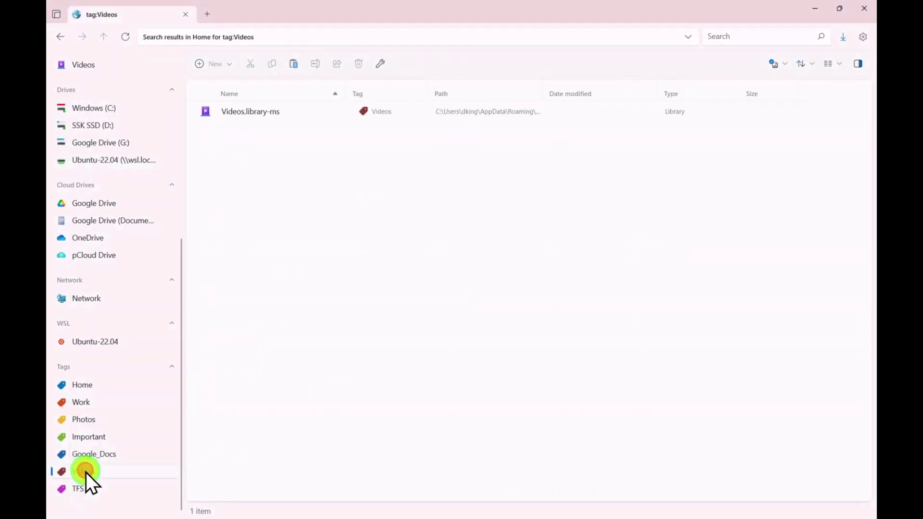
click(79, 491)
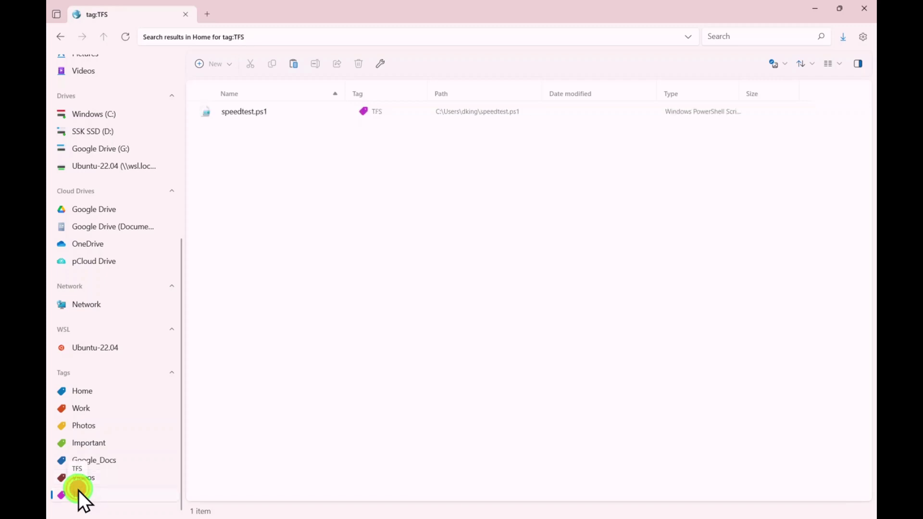